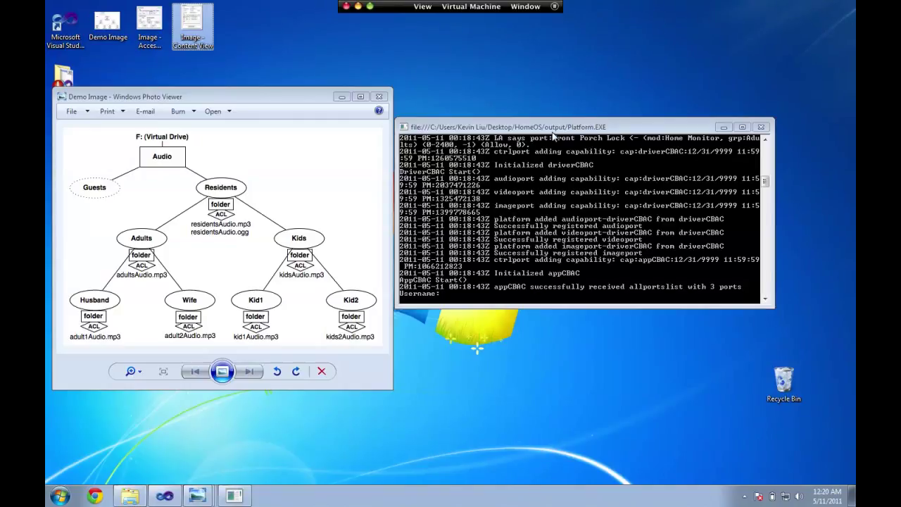
Step: Nudge the console and diagram windows right, log in as administrator, and list all eight audio files
left_click_drag(551, 130, 574, 128)
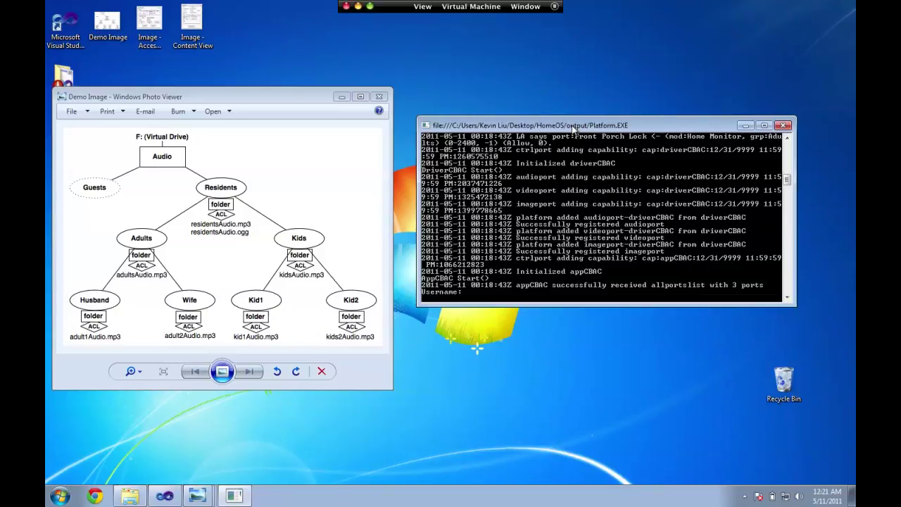
mouse_move(307, 97)
left_mouse_down()
mouse_move(331, 98)
mouse_move(319, 97)
left_mouse_up()
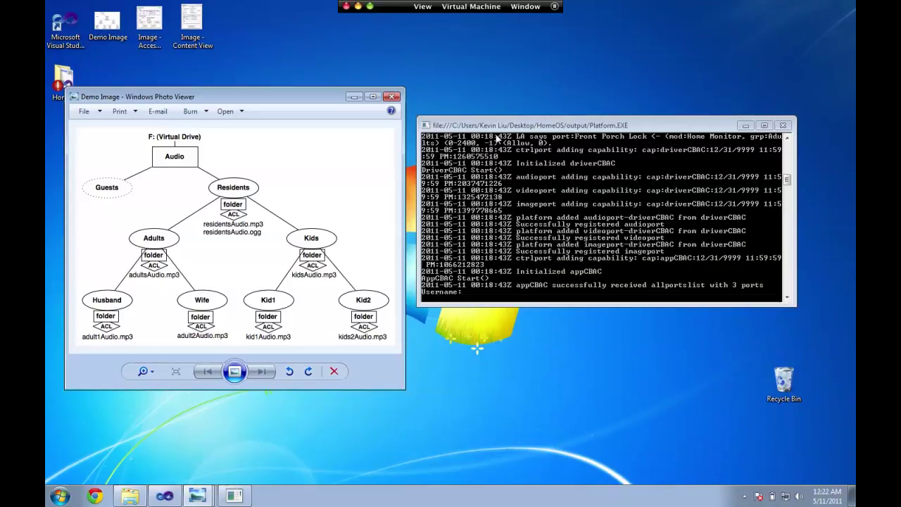
left_click(506, 183)
type("admin")
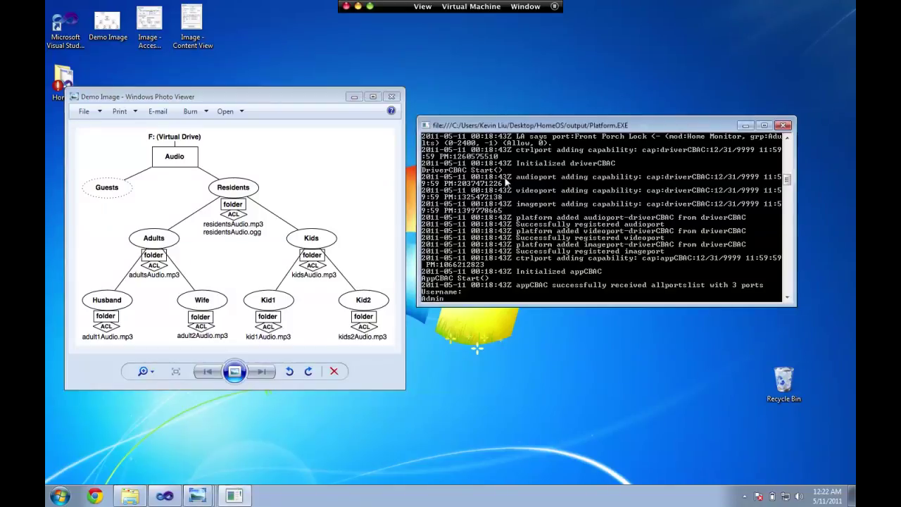
key("Return")
type("Admin")
key("Return")
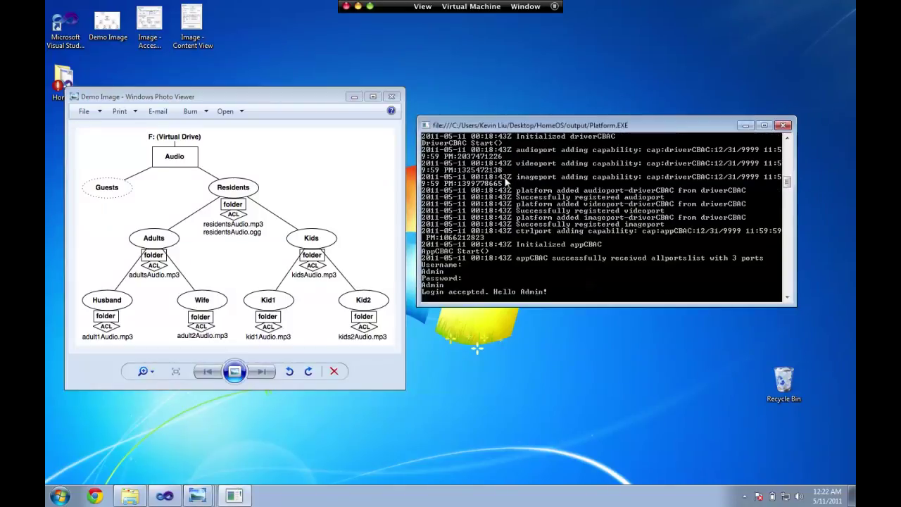
type("list audio")
key("Return")
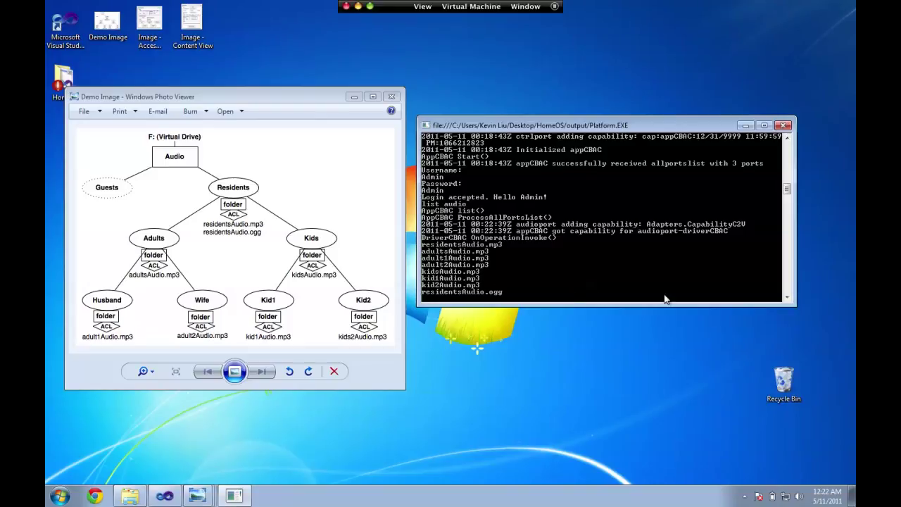
Step: Log out the admin, log in as Adult1 with its password, and list its four audio files
type("logout")
key("Return")
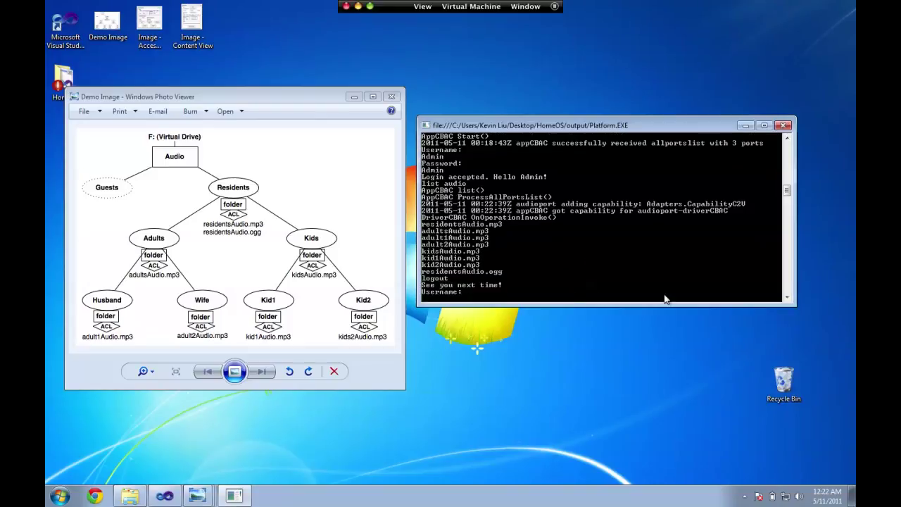
type("Adult1")
key("Return")
type("Adult1")
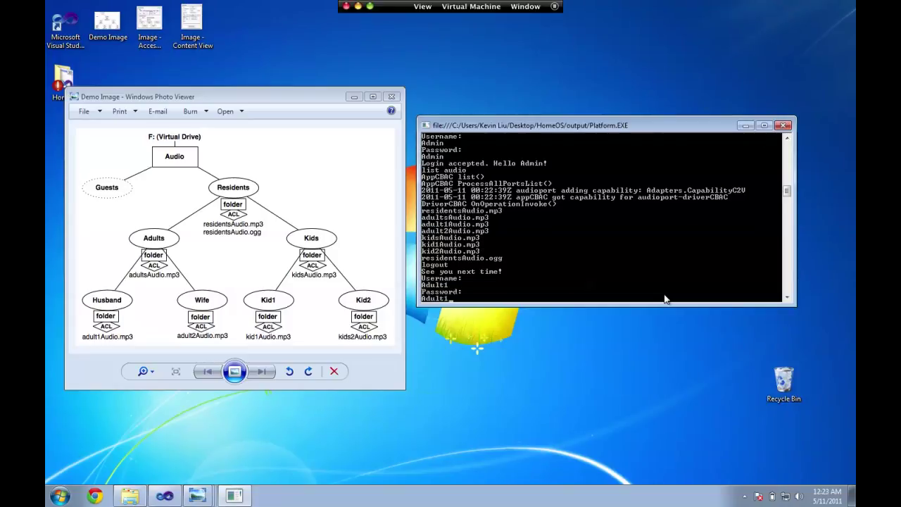
key("Return")
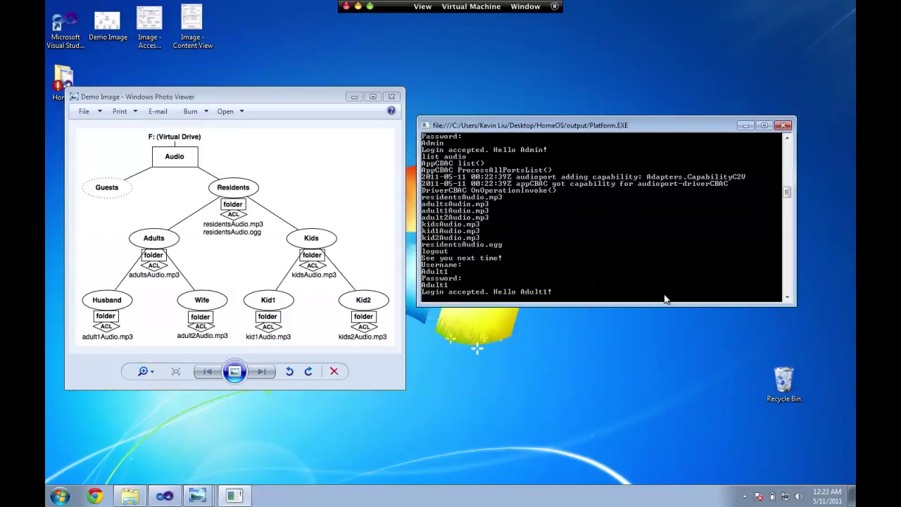
type("list audio")
key("Return")
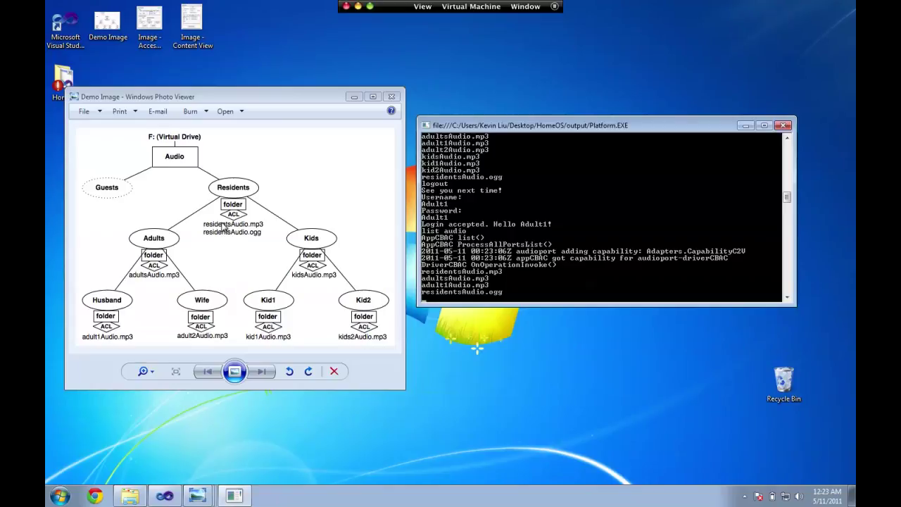
Step: Log out the adult and log in as Kid1 with the kid's password
type("logout")
key("Return")
type("Kid1")
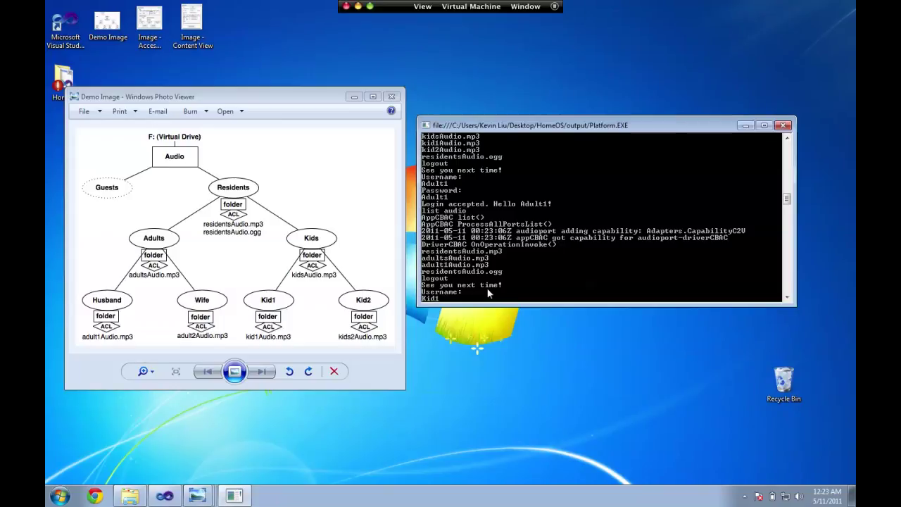
key("Return")
type("Kid1")
key("Return")
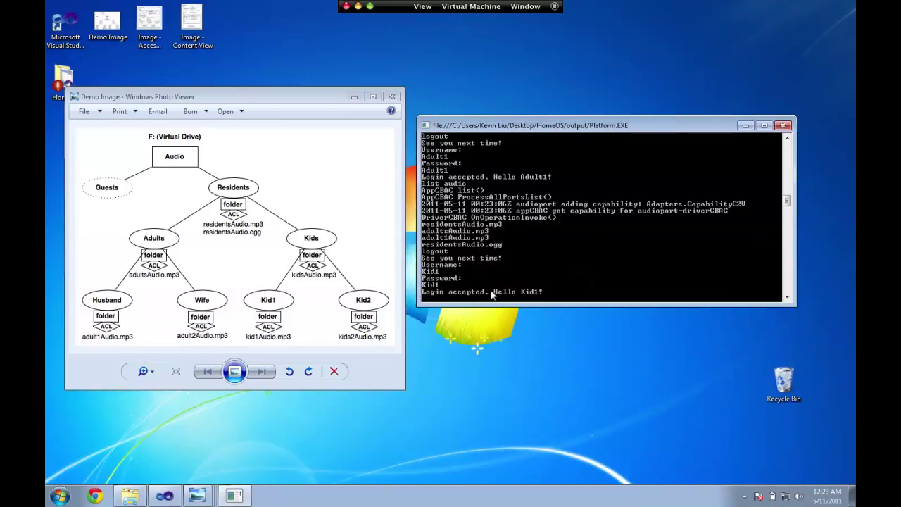
Step: List Kid1's four audio files, including kidsAudio.mp3, then log out
type("list audio")
key("Return")
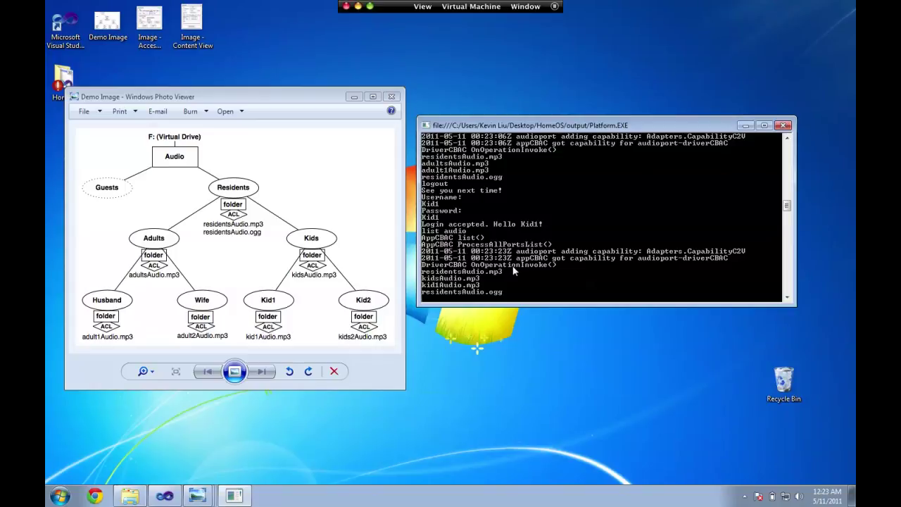
type("logout")
key("Return")
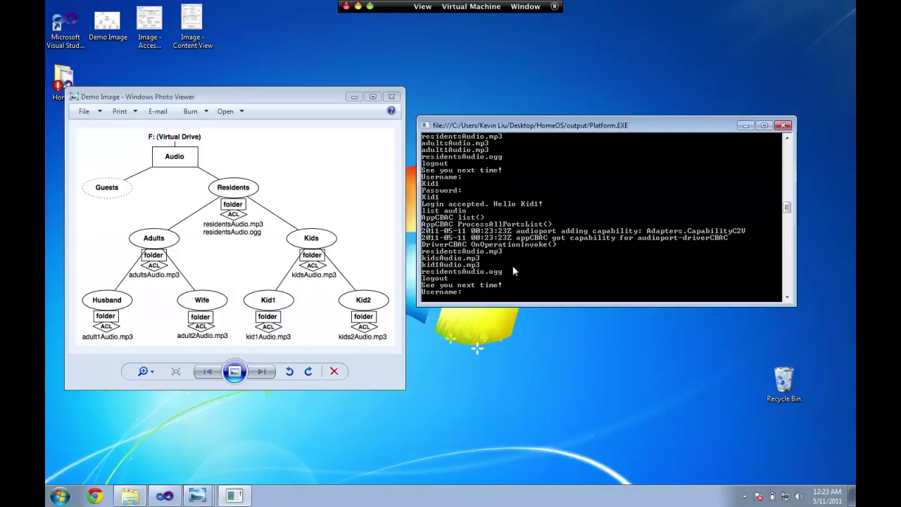
Step: Log in as Adult2, list its four files including adult2Audio.mp3, then log out and enter Adult1
type("dult2")
key("Return")
type("Adult2")
key("Return")
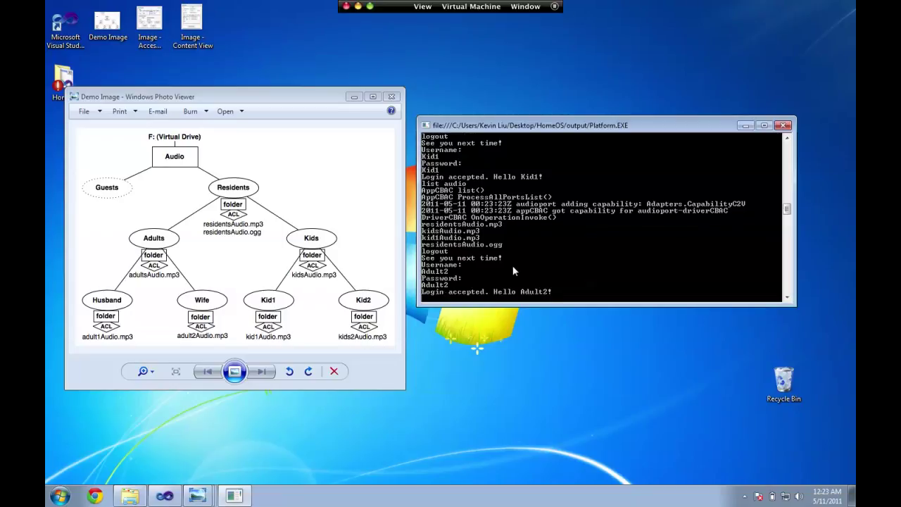
type("list a")
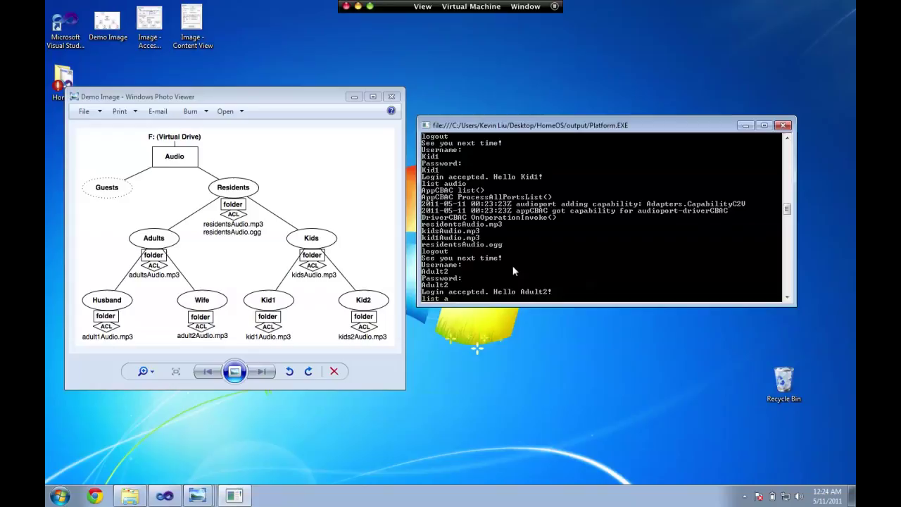
type("udio")
key("Return")
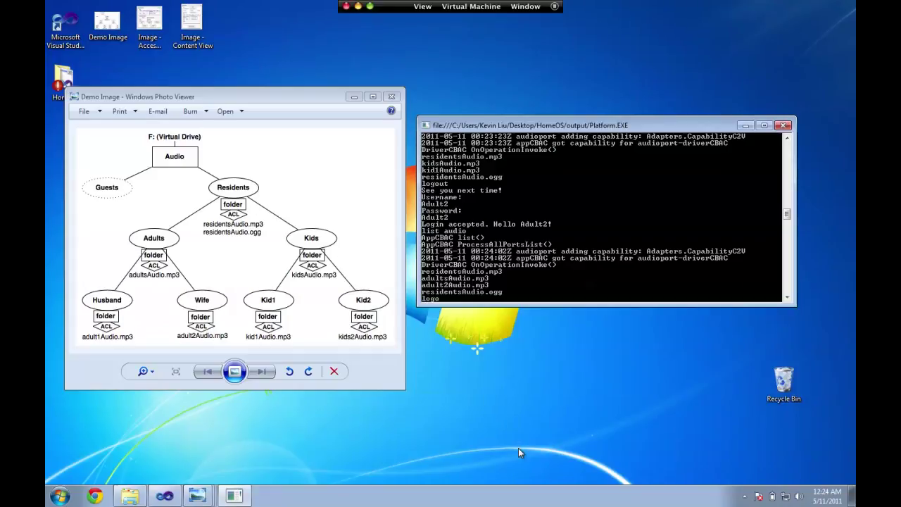
type("lo")
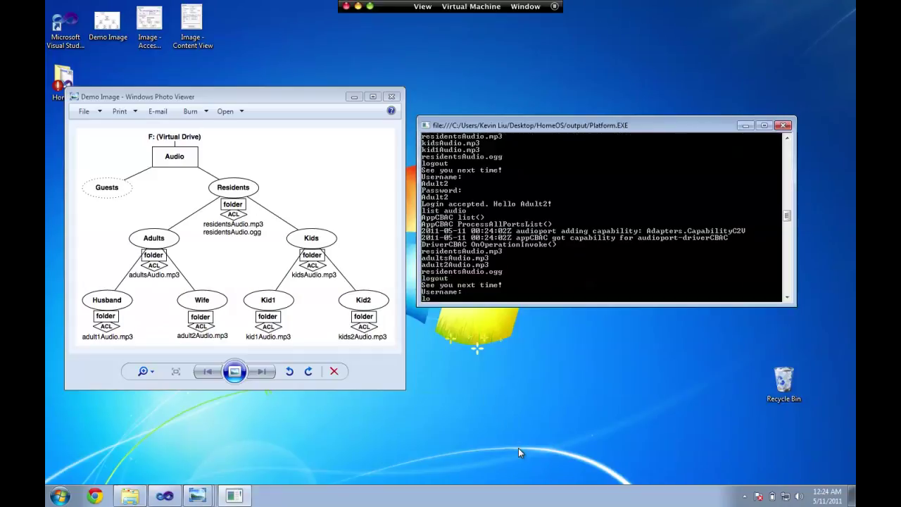
type("Adult1")
Step: Finish logging in as Adult1 and add the file newAdultAudio.mp3
key("Return")
type("Ad")
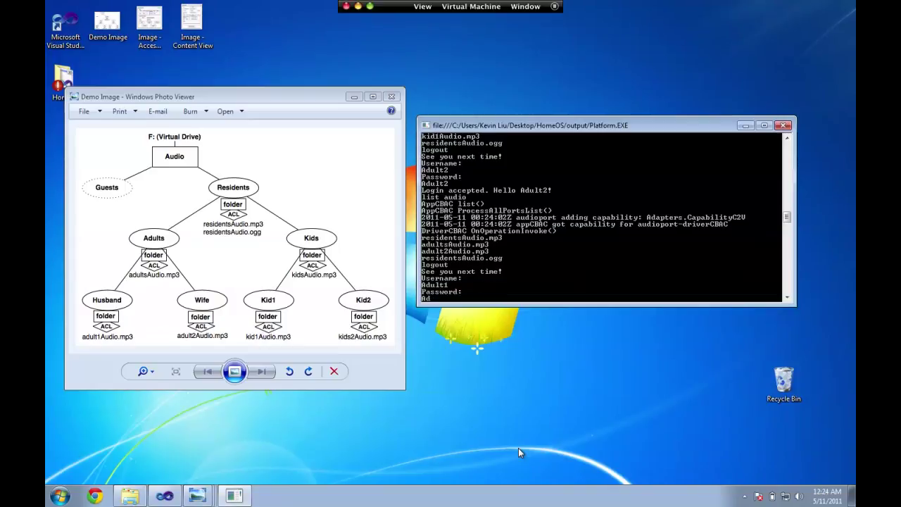
type("ult1")
key("Return")
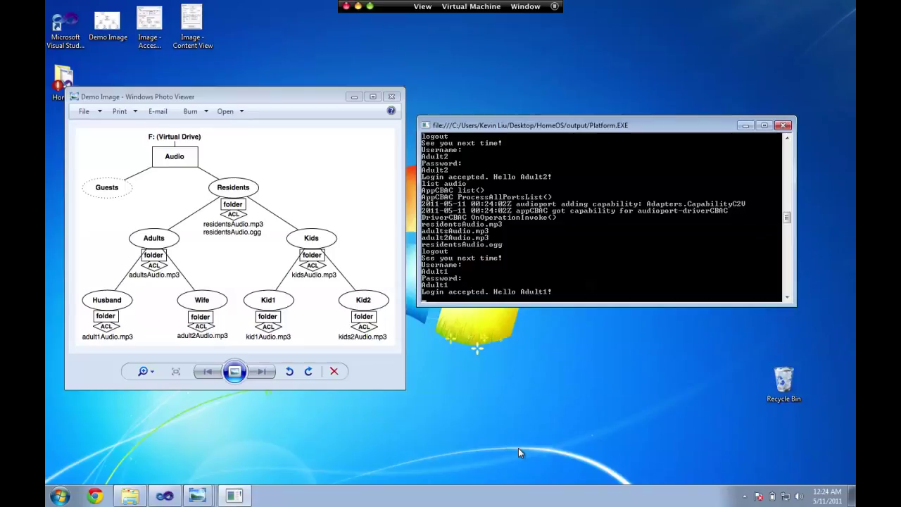
type("add")
type(" newAdult")
type("Adu")
type("dio.mp")
type("3")
key("Return")
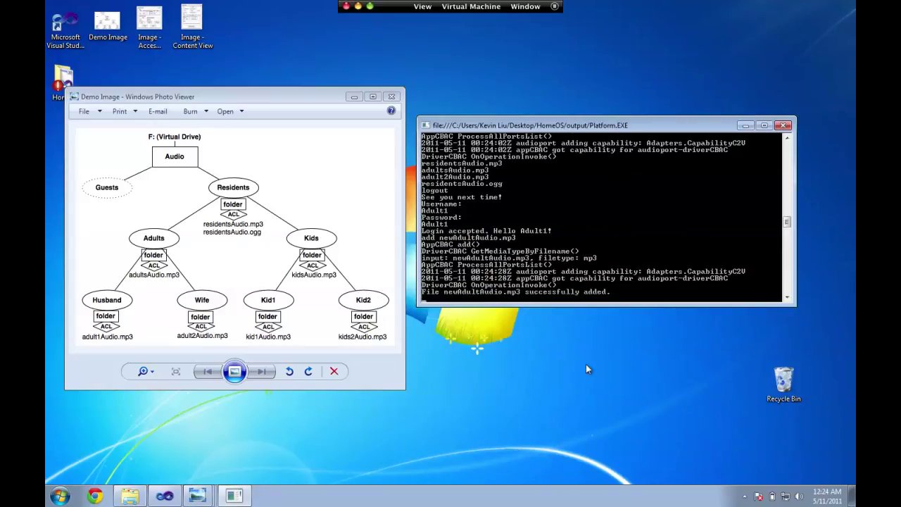
Step: Confirm newAdultAudio.mp3 appears in 'list audio' and 'check' shows only Adult1 has access
type("ist audio")
key("Return")
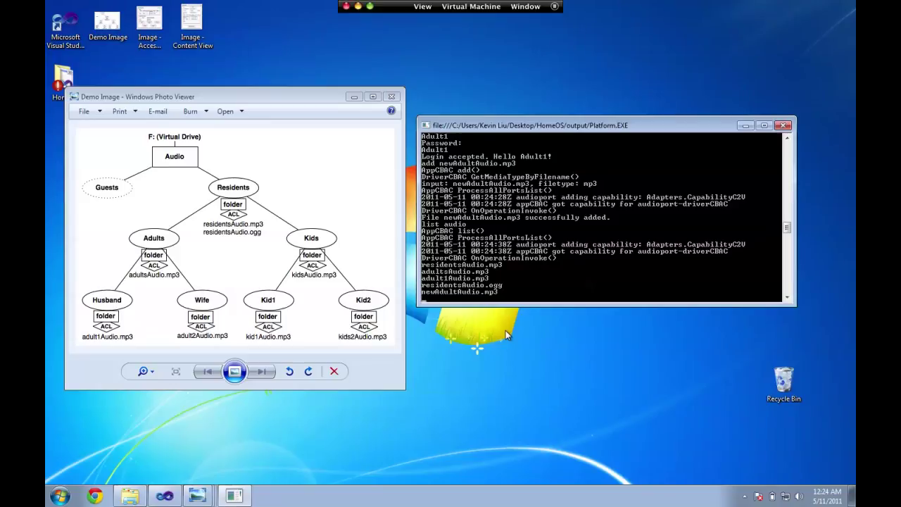
type("check newAdultAudio.mp3")
key("Return")
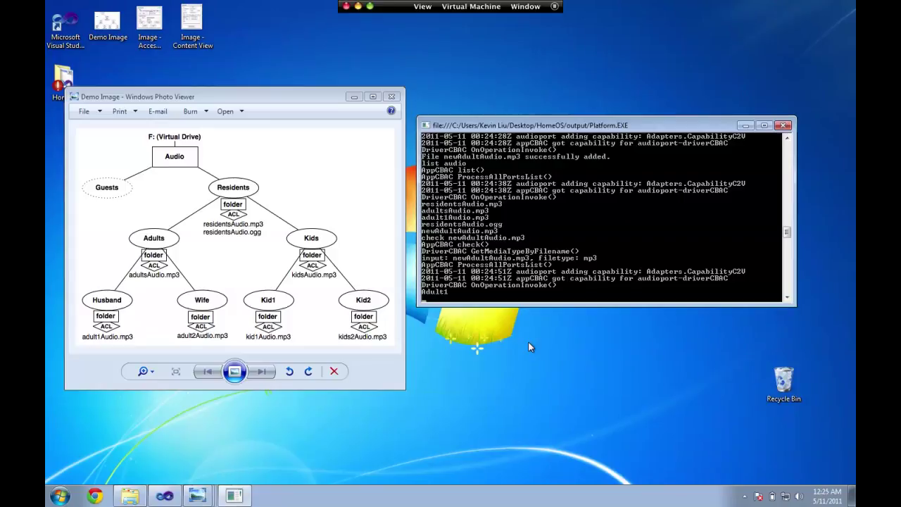
Step: Run 'modify newAdultAudio.mp3 adults' and recheck that Adult1 and Adult2 both have access
type("modify newAdultAudio.mp3 au")
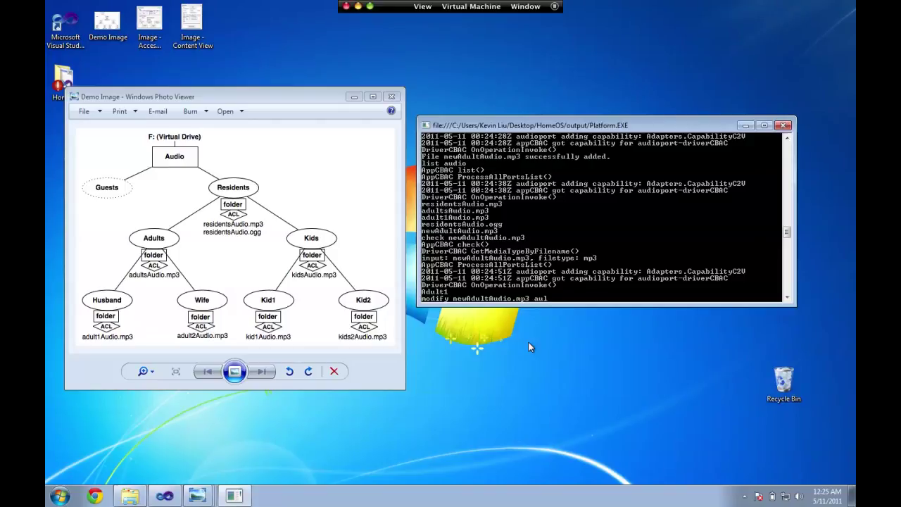
key("BackSpace")
type("dults")
key("Return")
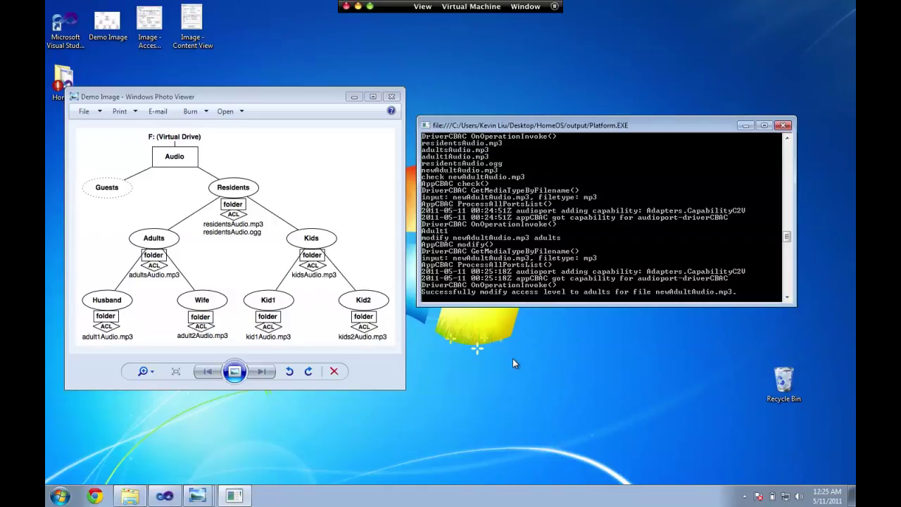
type("check newAdultAudio.mp3")
key("Return")
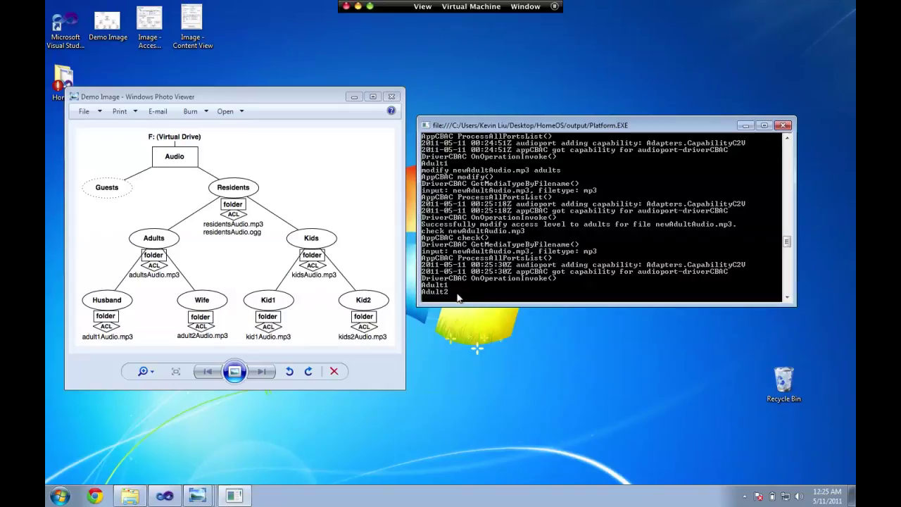
Step: Log out and sign in as Adult2, whose audio list now shows five files including newAdultAudio.mp3
type("logout")
key("Return")
type("Adu")
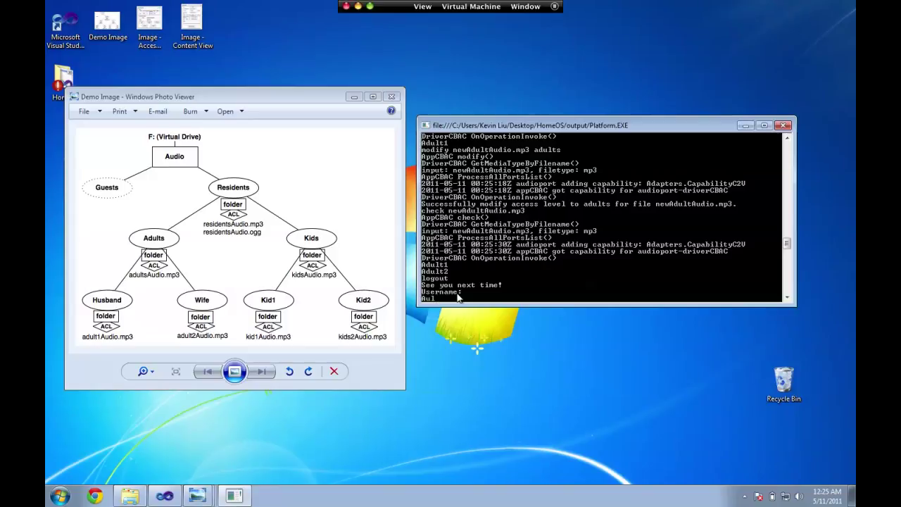
type("lt2")
key("Return")
type("Adult2")
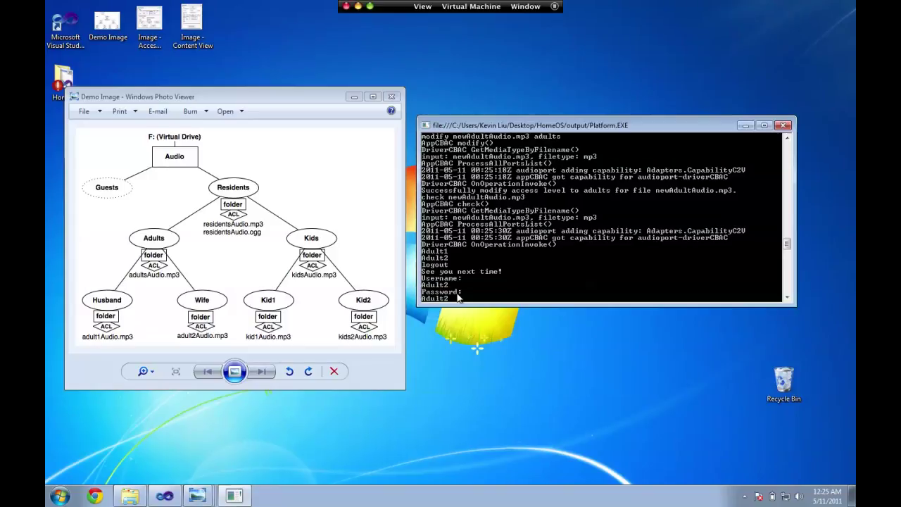
key("Return")
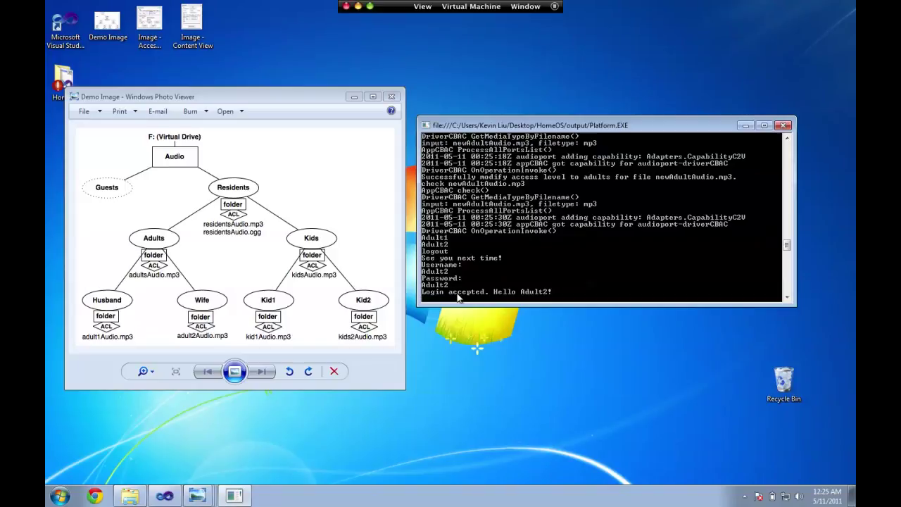
type("list audio")
key("Return")
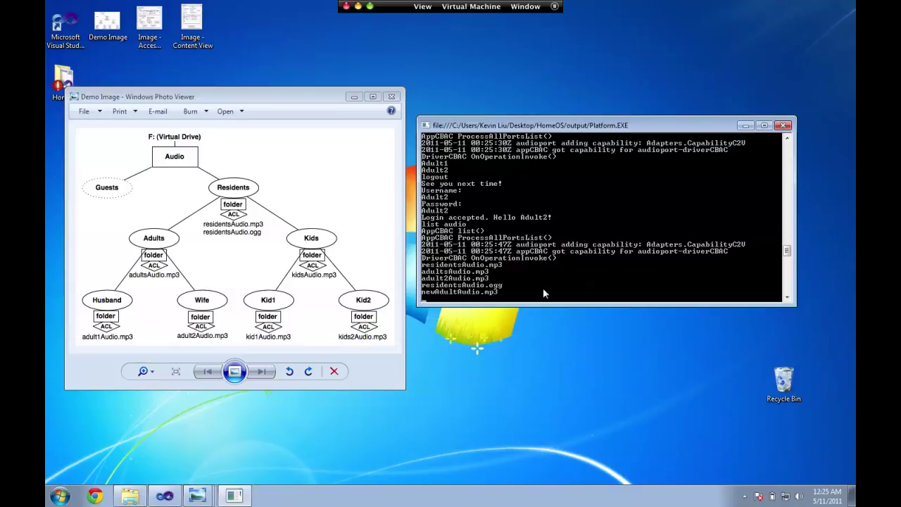
Step: Log out Adult2, sign in as Kid1 with the kid's password, and run 'list audio'
type("logout")
key("Return")
type("Kid1")
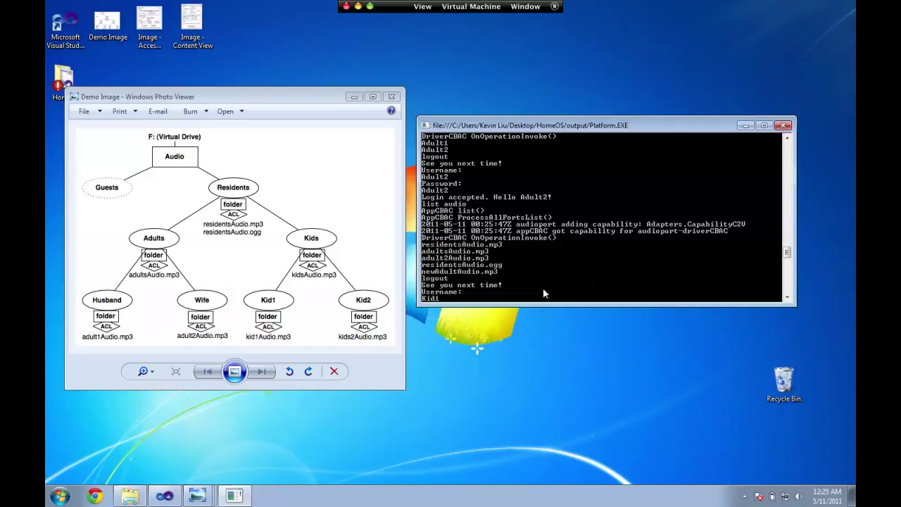
key("Return")
type("Kid1")
key("Return")
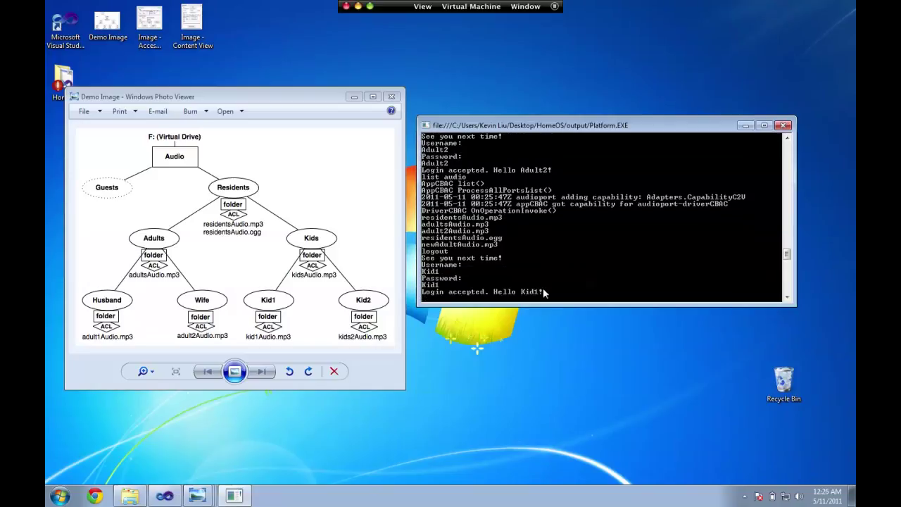
type("list audio")
key("Return")
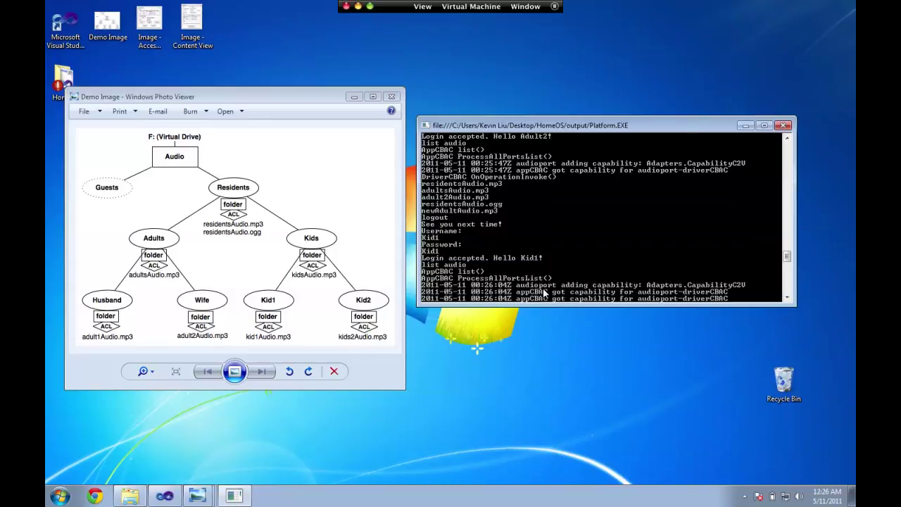